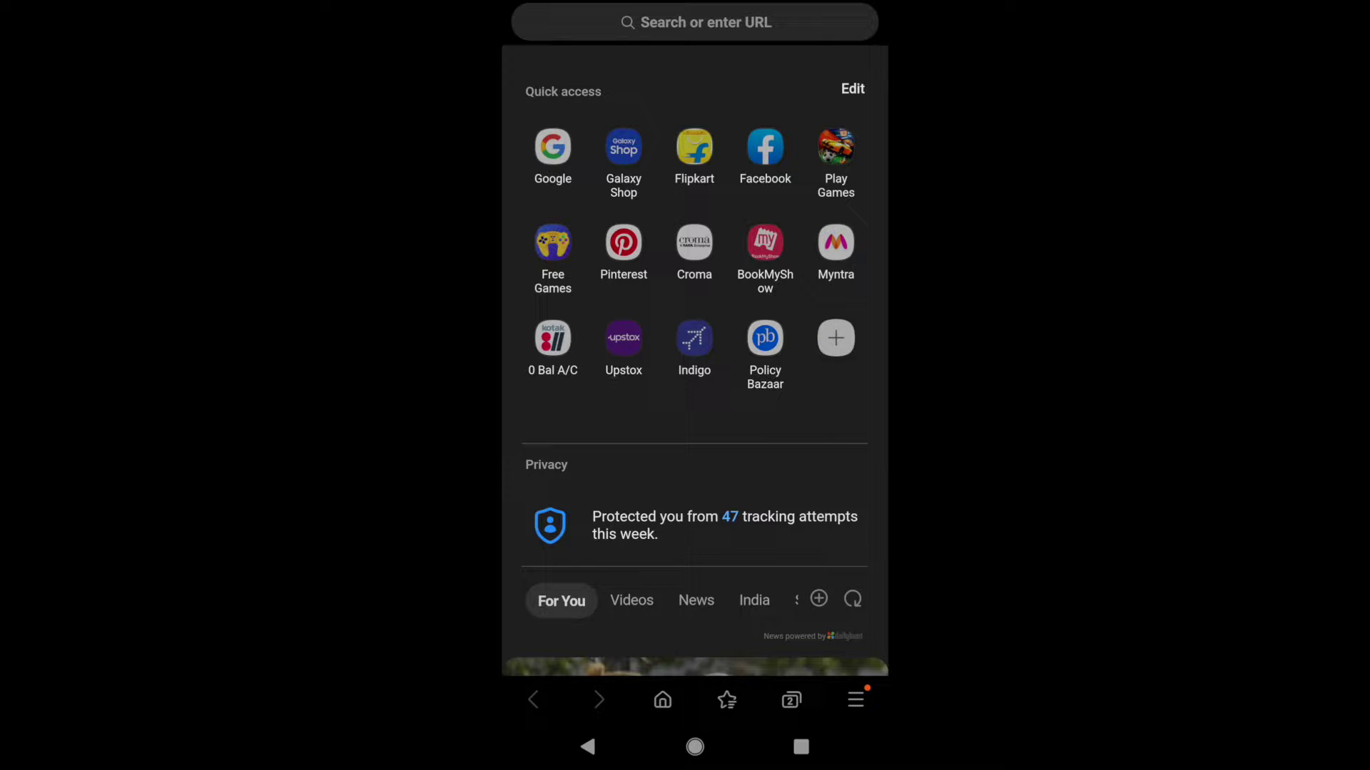
scroll(695, 428, "down", 5)
scroll(695, 428, "up", 5)
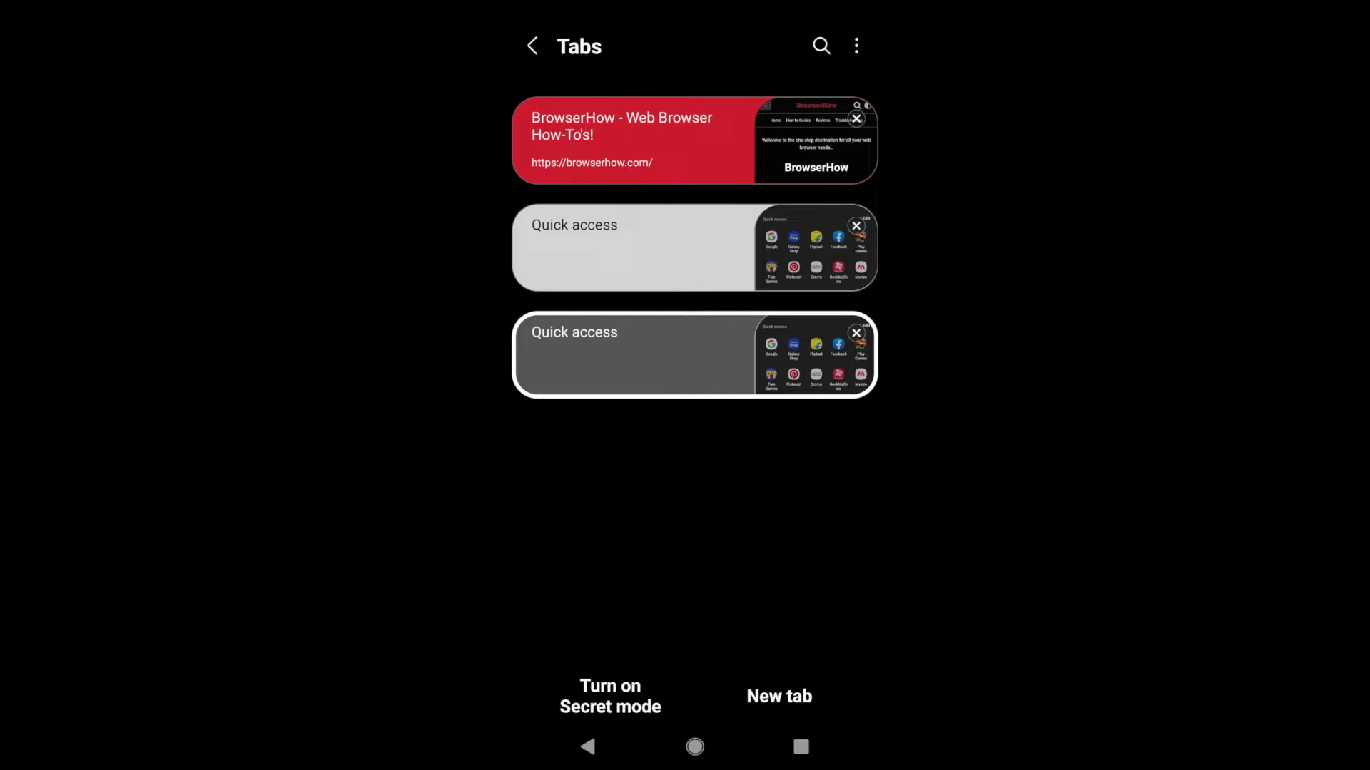
Load Flipkart from the shortcut in the first Quick access tab.
left_click(696, 247)
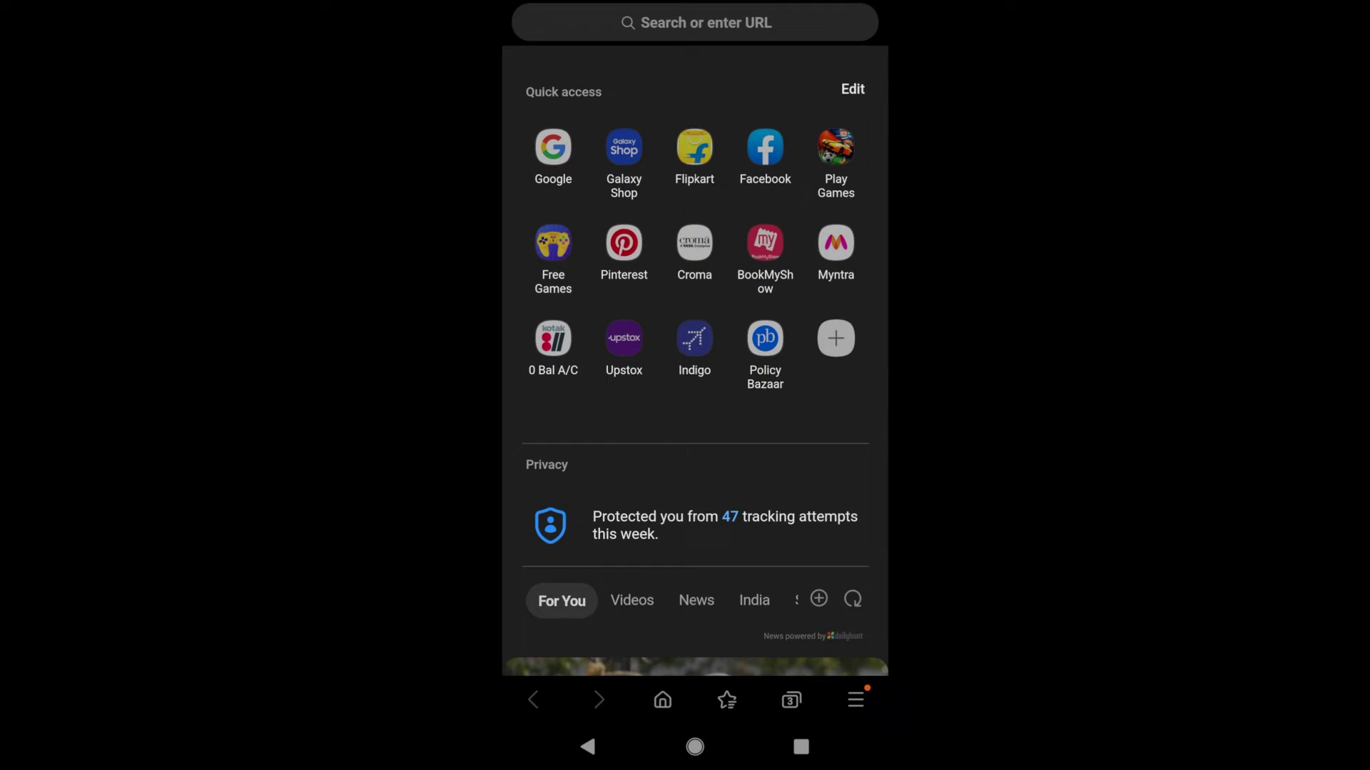
left_click(694, 151)
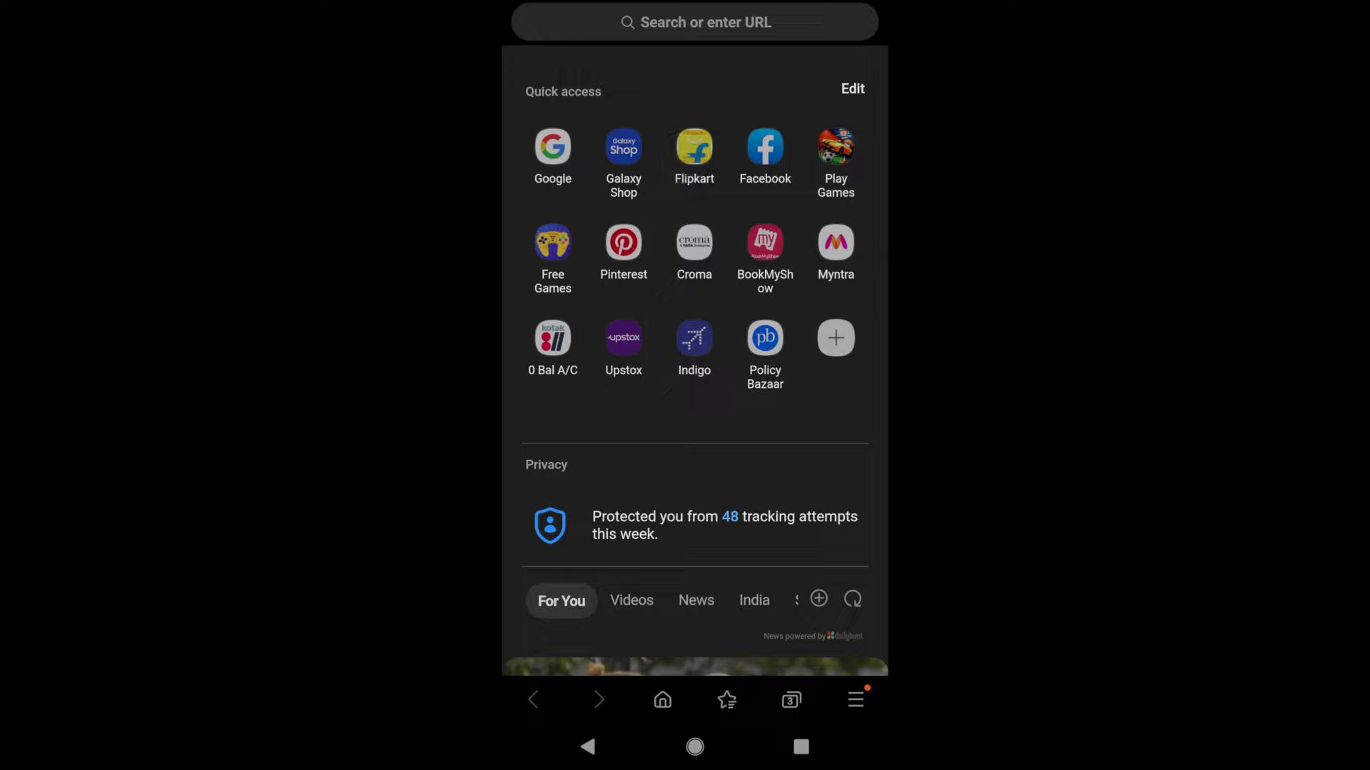
left_click(791, 700)
Load Google in the second Quick access tab, then close the Flipkart tab.
left_click(632, 354)
left_click(553, 143)
left_click(791, 700)
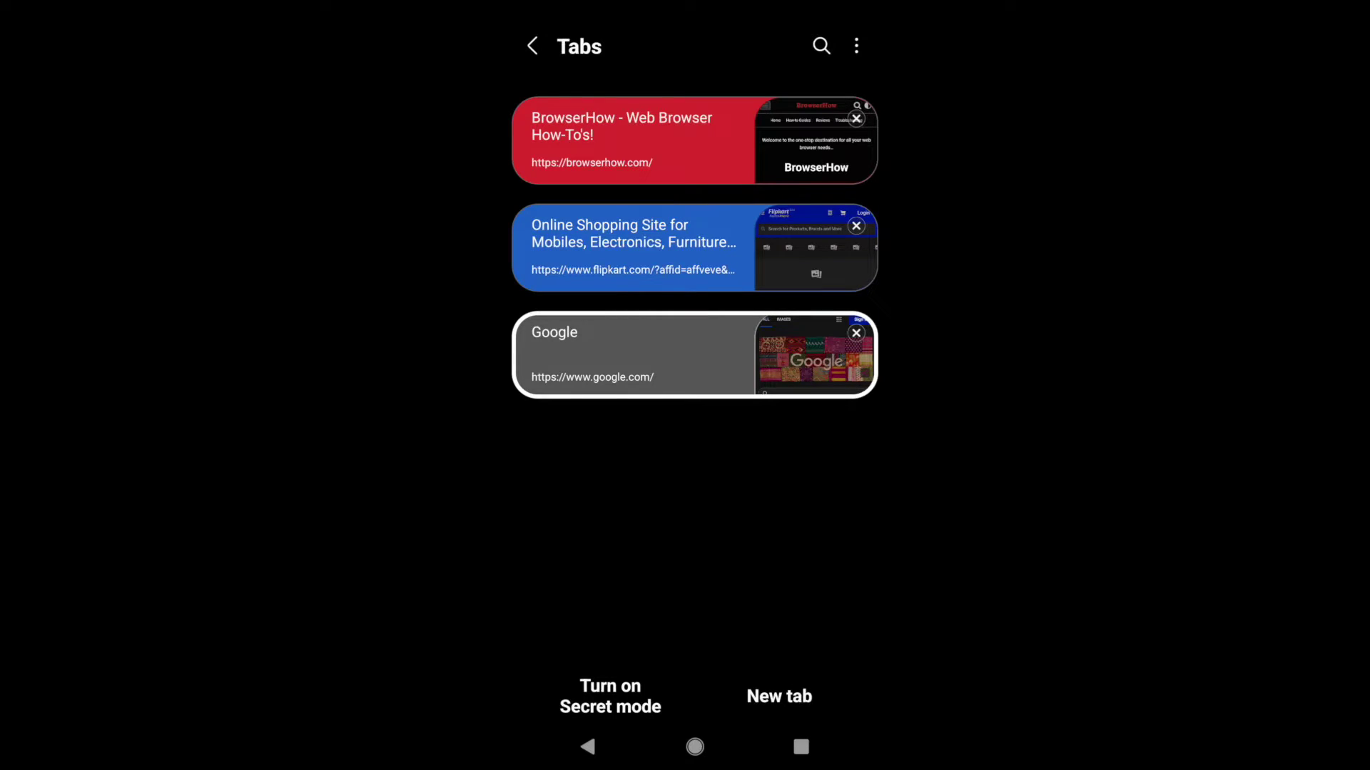
left_click(857, 226)
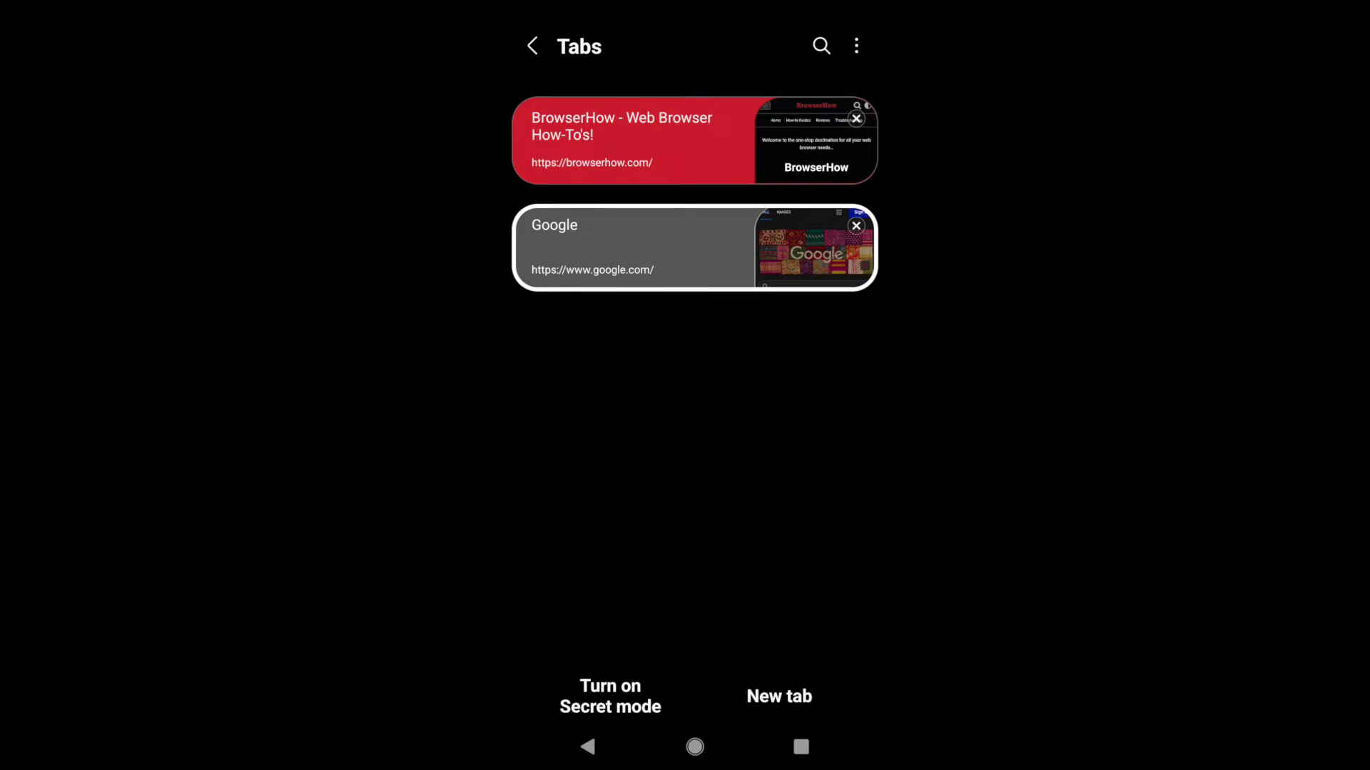
Restore the Flipkart tab with Reopen closed tab, then view the Google tab.
left_click(856, 45)
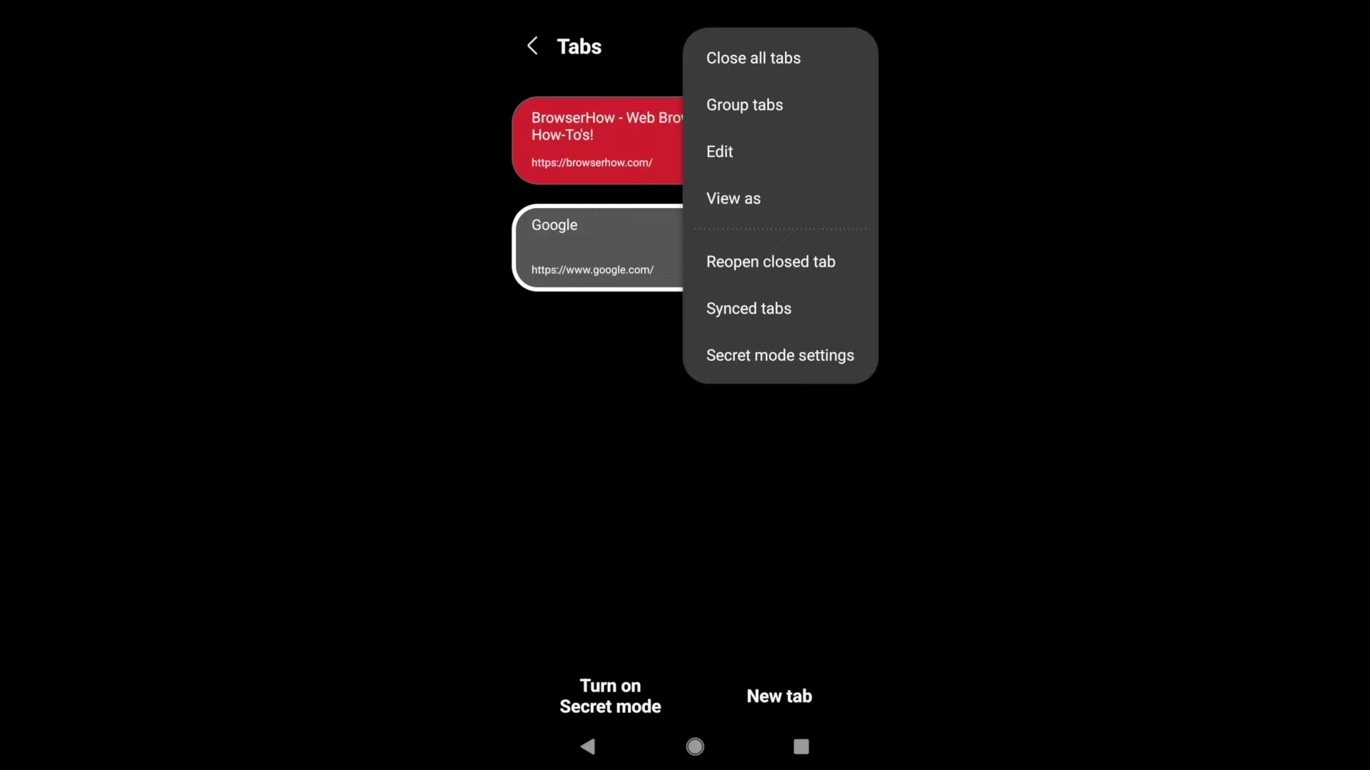
left_click(771, 261)
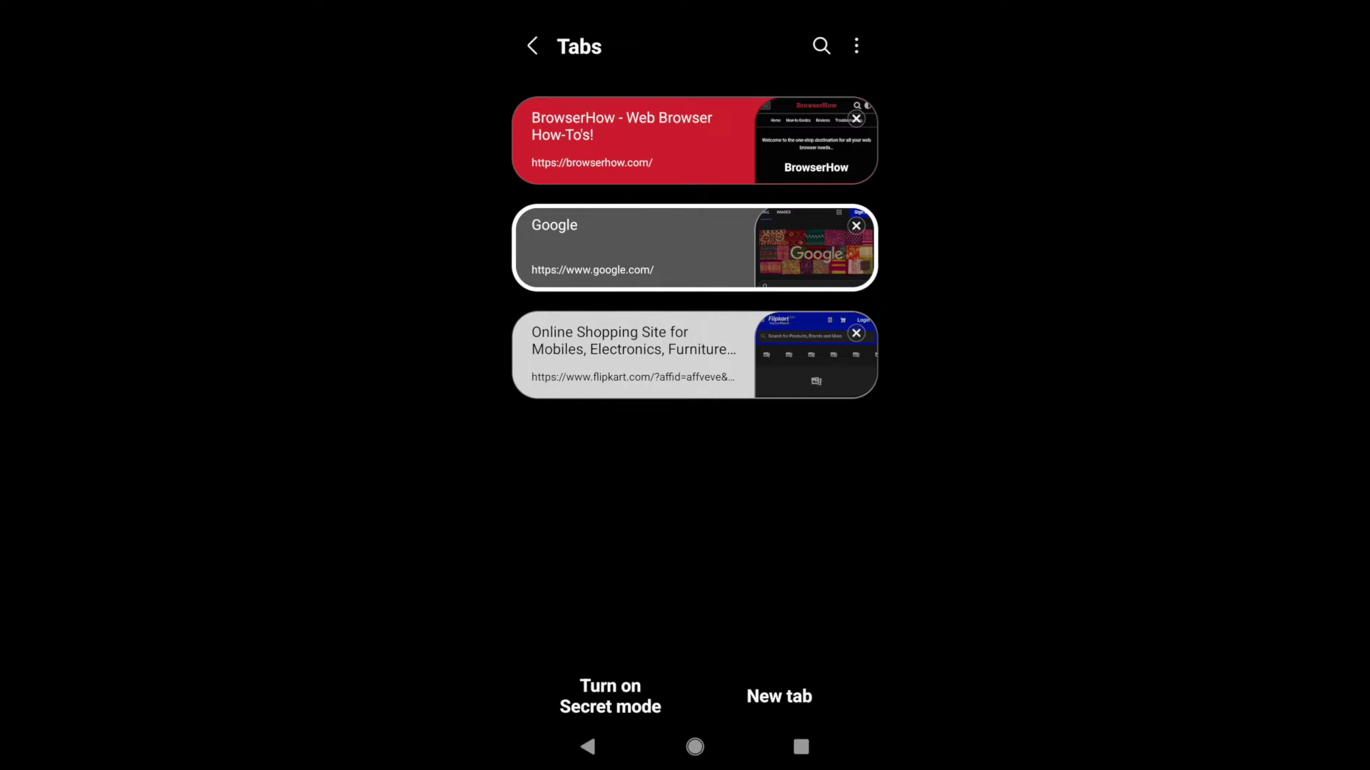
left_click(533, 45)
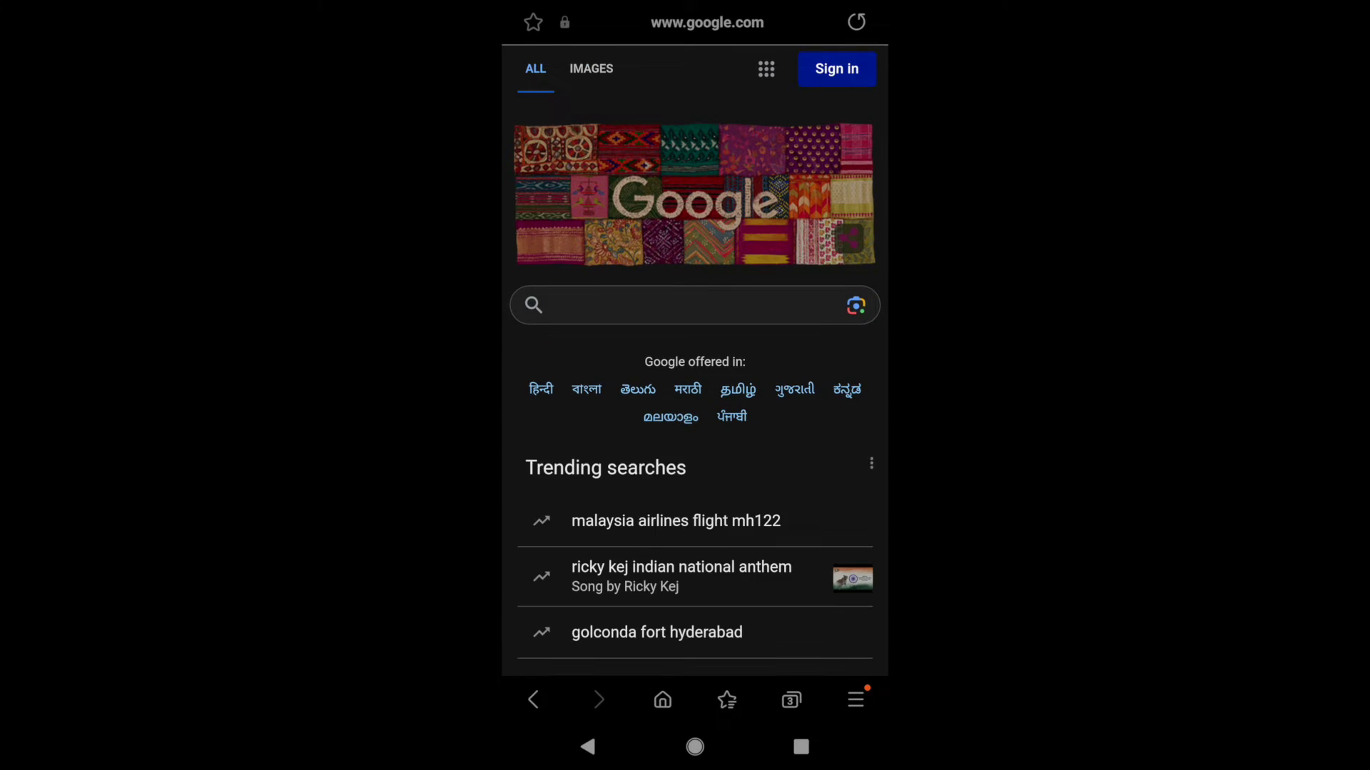
left_click(791, 701)
Close the BrowserHow and Google tabs so only Flipkart stays open.
left_click(532, 47)
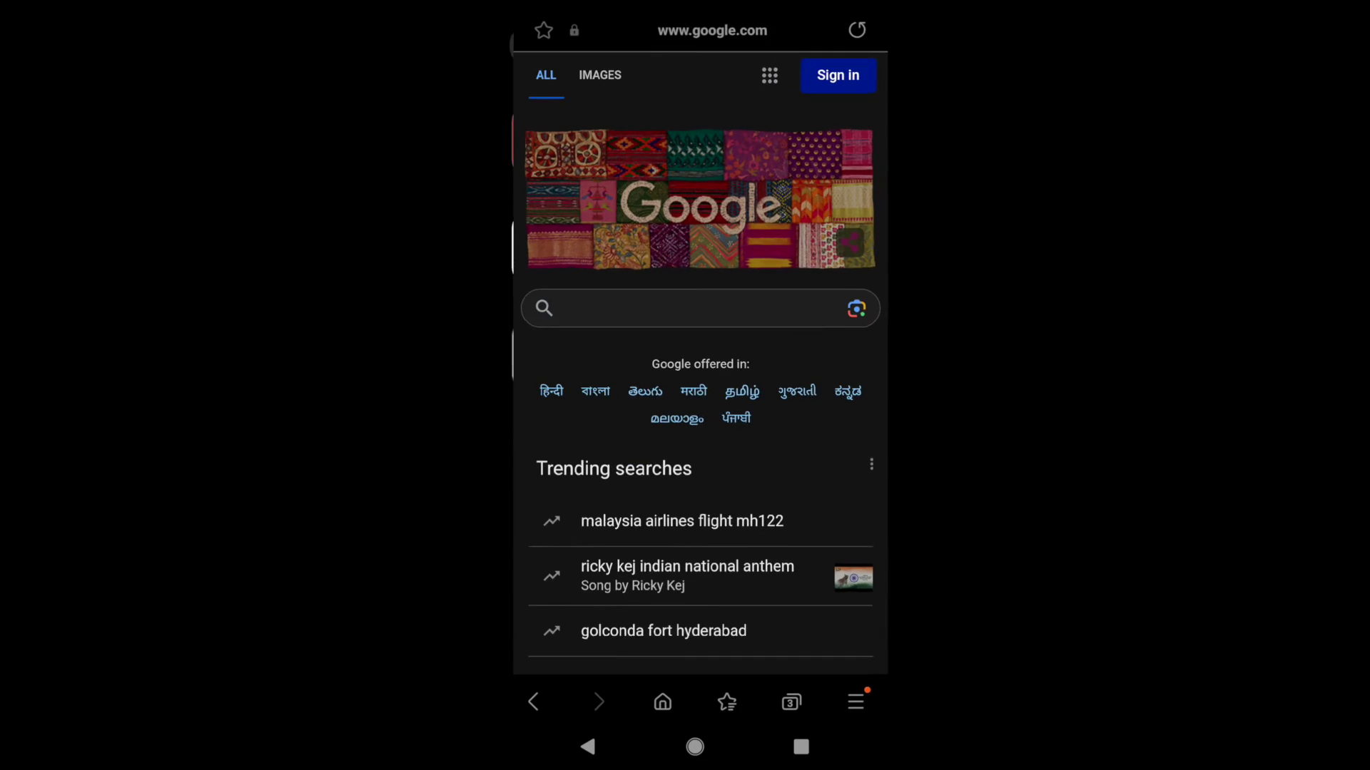
left_click(789, 700)
left_click(856, 117)
left_click(856, 118)
Use Reopen closed tab twice to bring back Google, then BrowserHow.
left_click(856, 45)
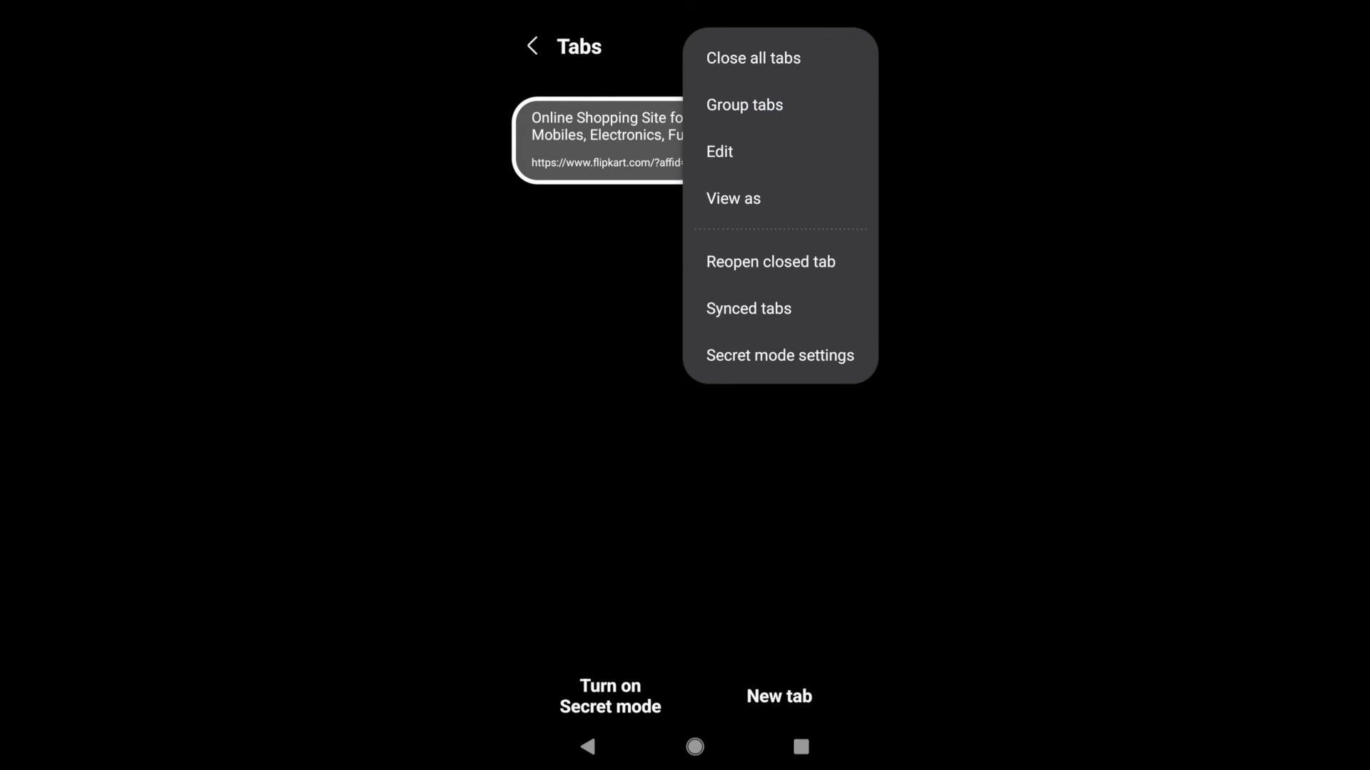
left_click(771, 261)
left_click(856, 46)
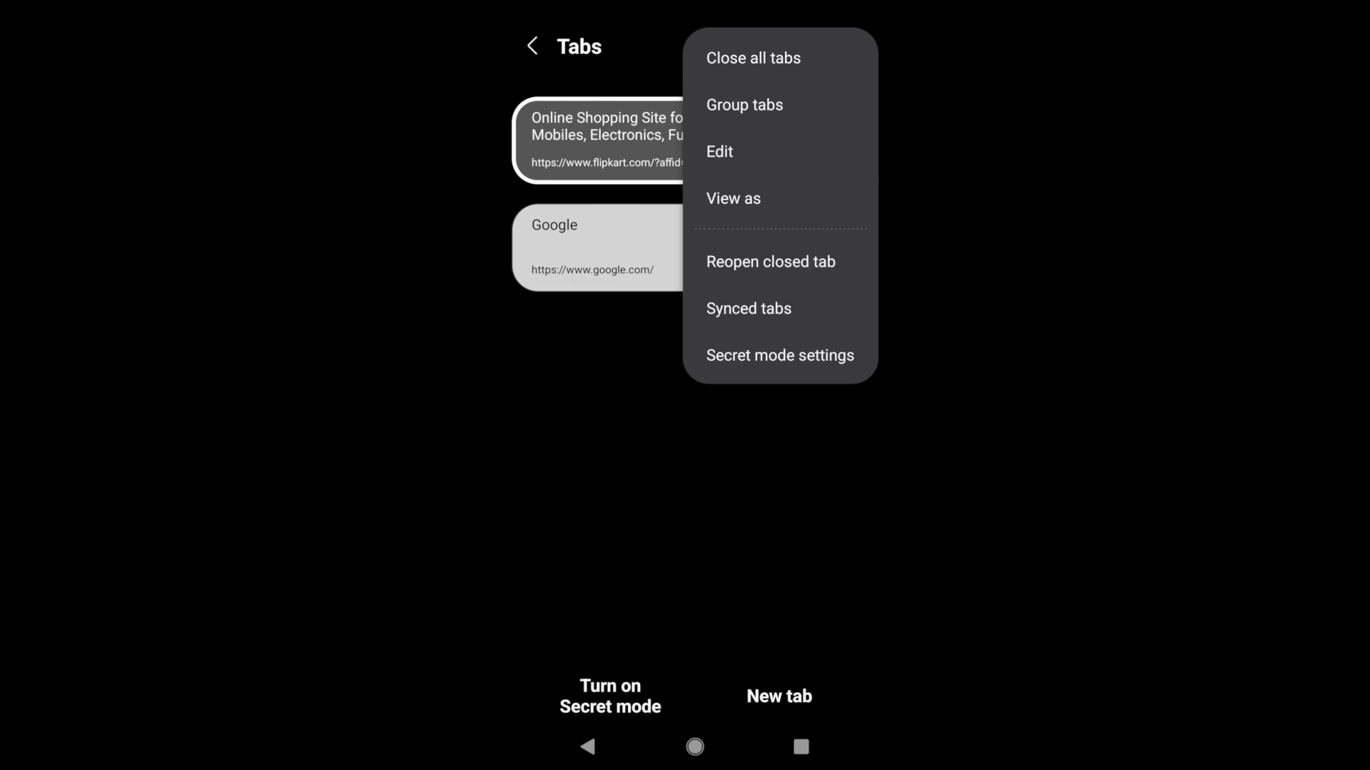
left_click(773, 260)
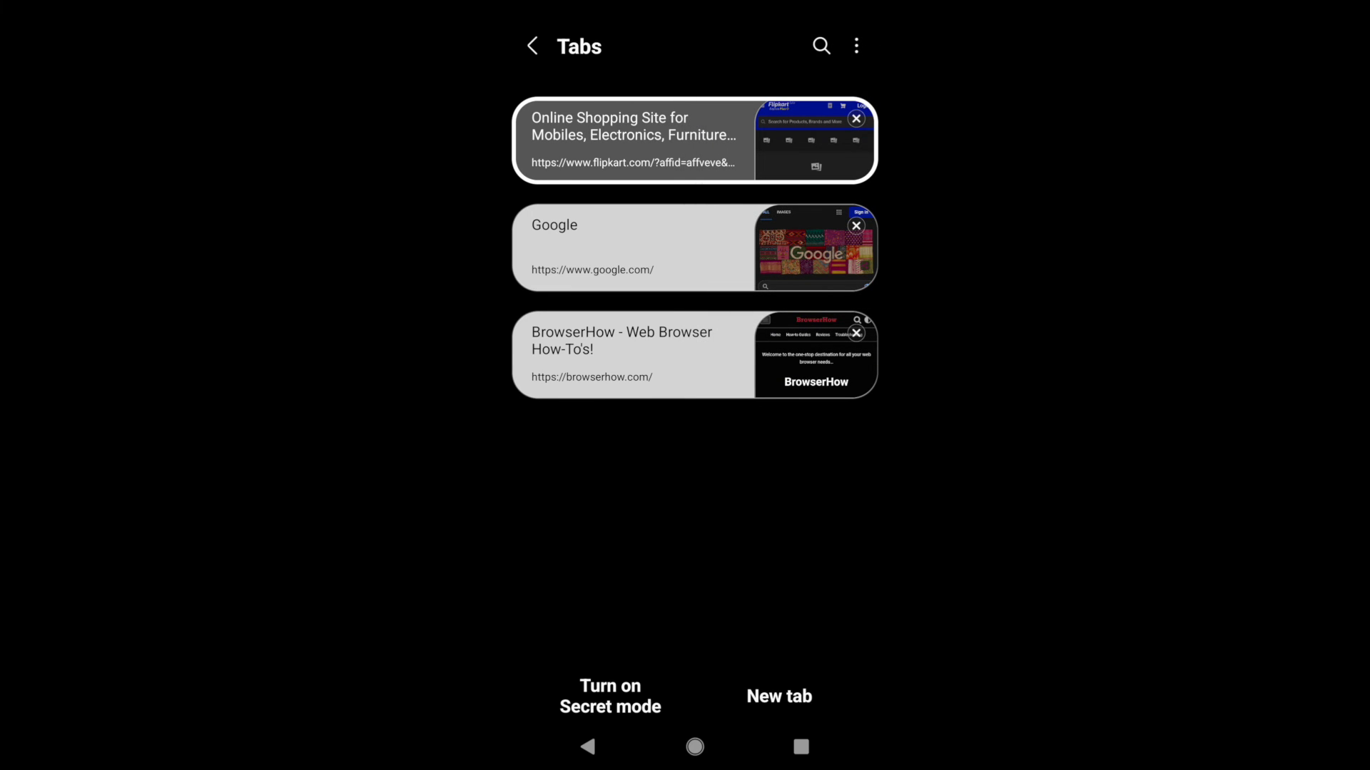